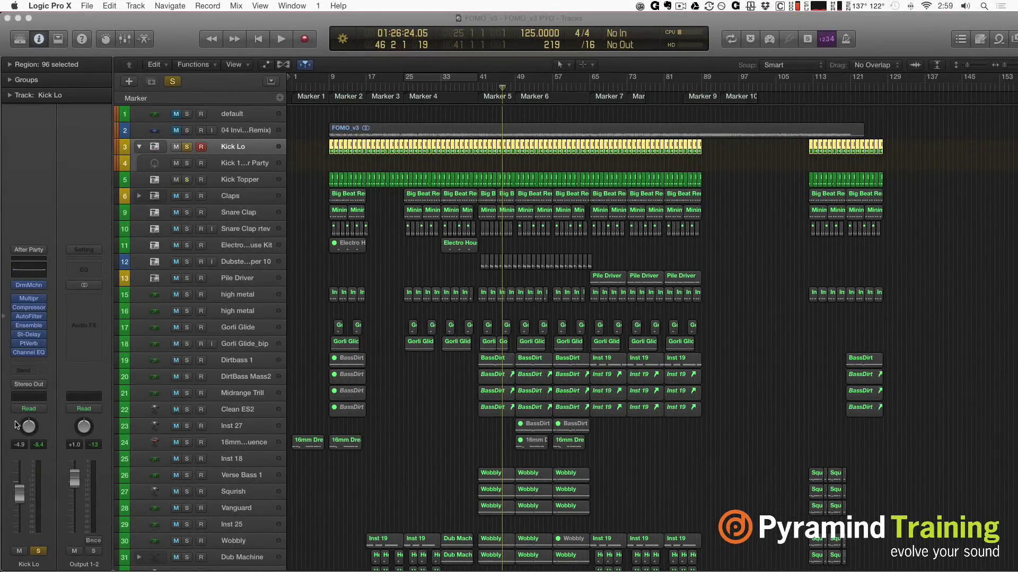
- Open the Kick Lo Compressor insert, which comes up on the Platinum Digital model
{"action": "left_click", "coordinate": [29, 309]}
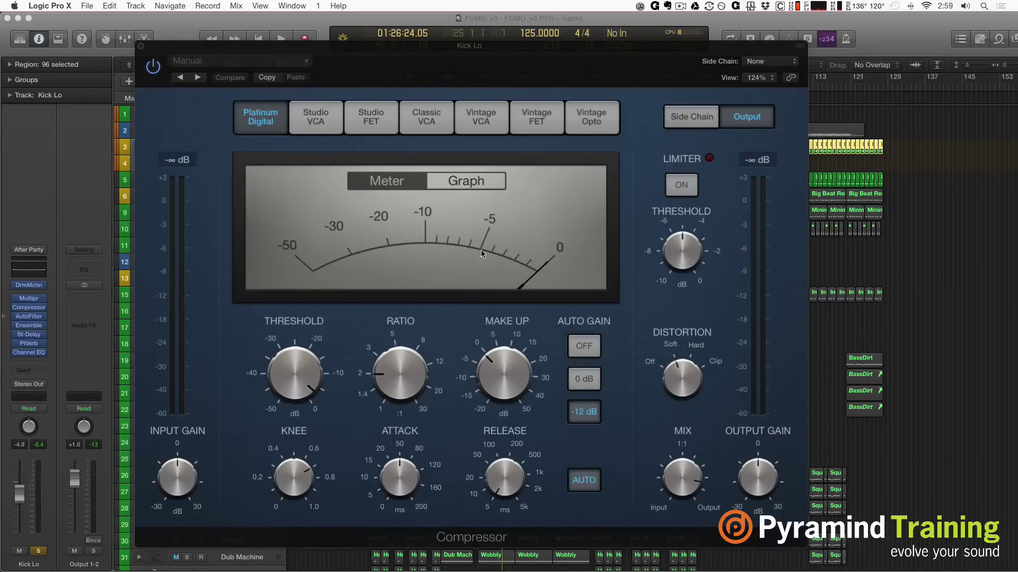
- Switch the Compressor display to the transfer graph, then back to the needle meter
{"action": "left_click", "coordinate": [460, 179]}
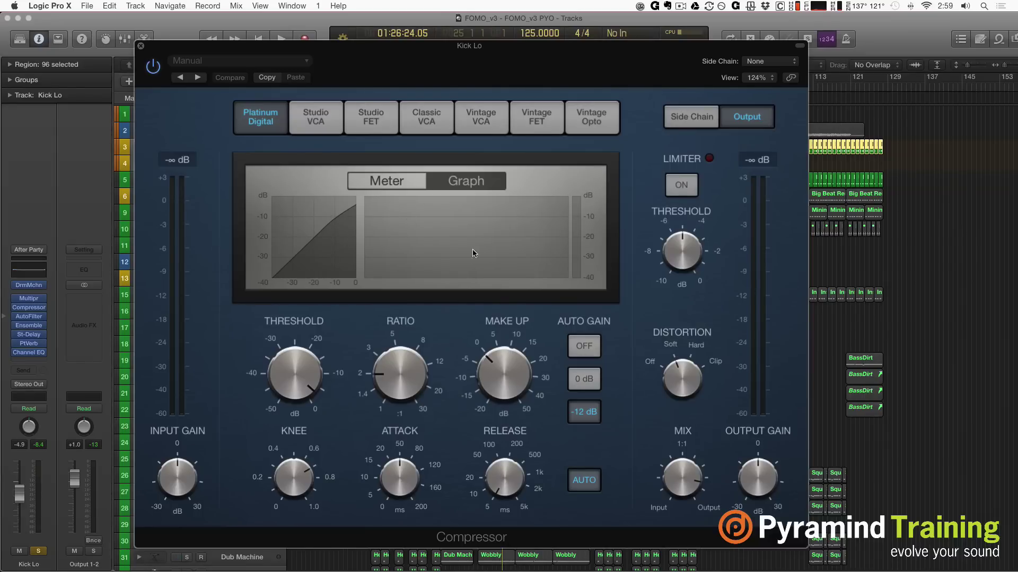
{"action": "left_click", "coordinate": [386, 186]}
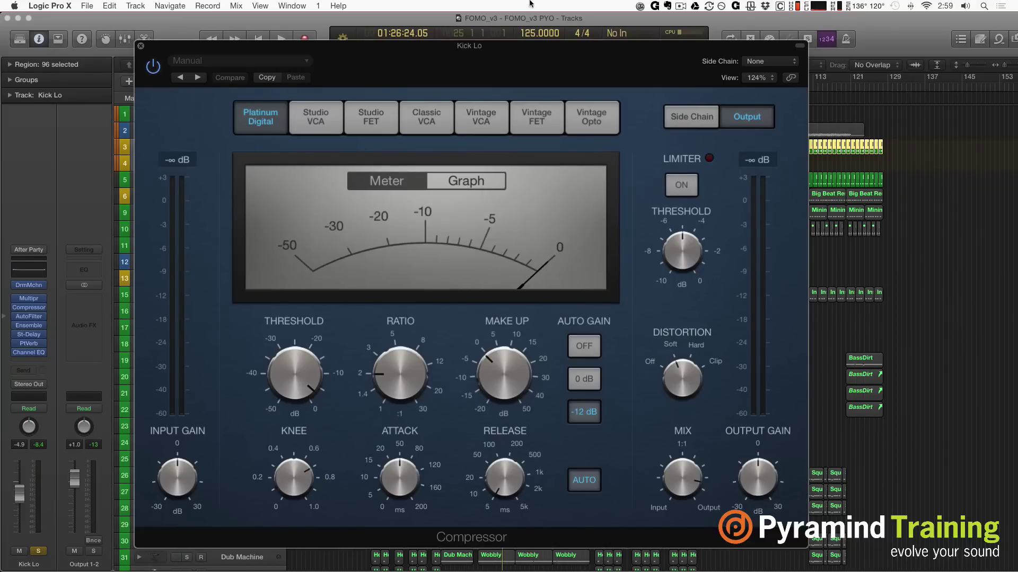
- Cycle through Vintage VCA, Studio VCA, Studio FET, Classic VCA and Vintage FET, ending on Platinum Digital
{"action": "left_click", "coordinate": [480, 122]}
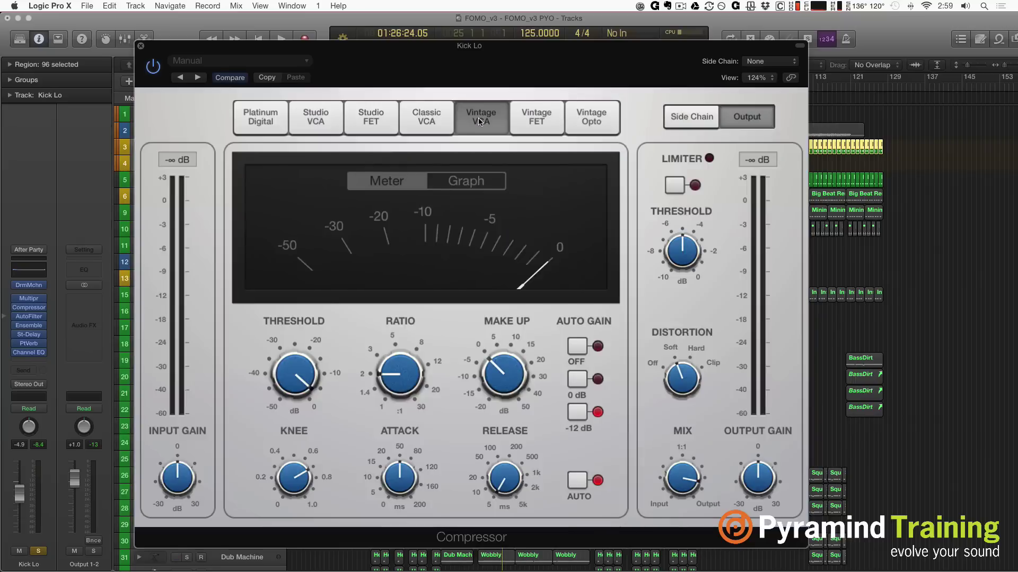
{"action": "left_click", "coordinate": [327, 120]}
{"action": "left_click", "coordinate": [368, 121]}
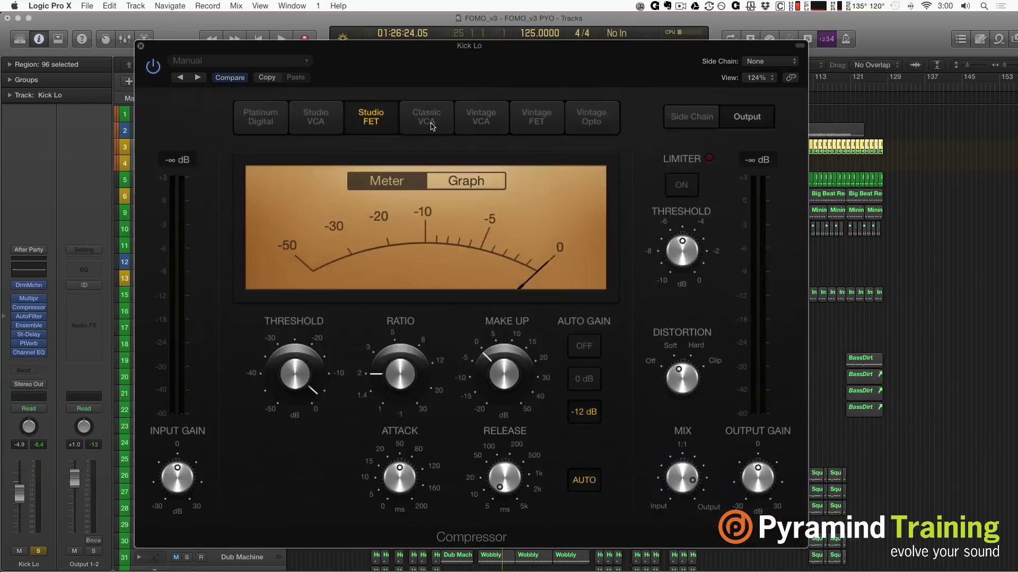
{"action": "left_click", "coordinate": [425, 120]}
{"action": "left_click", "coordinate": [513, 122]}
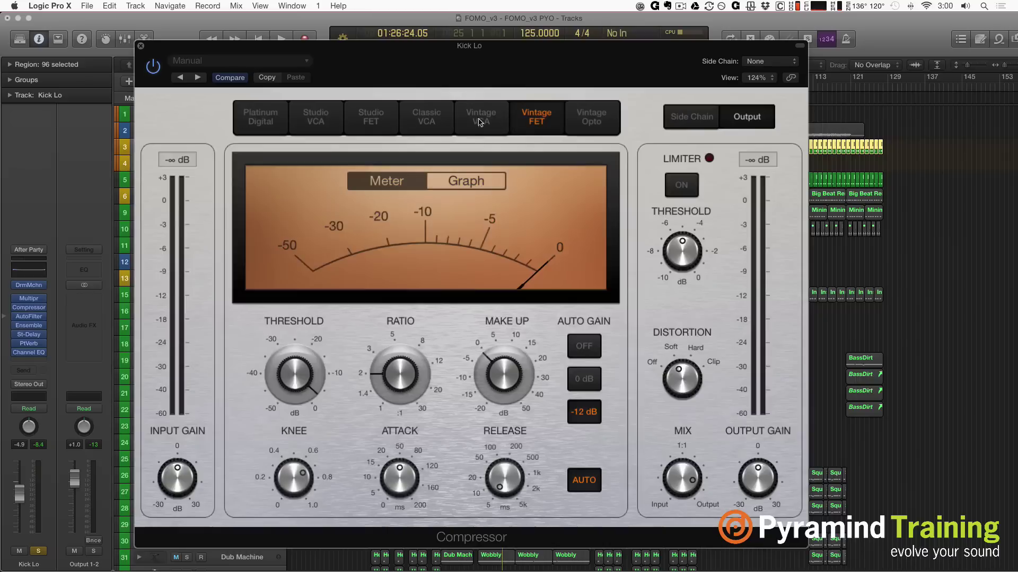
{"action": "left_click", "coordinate": [278, 119]}
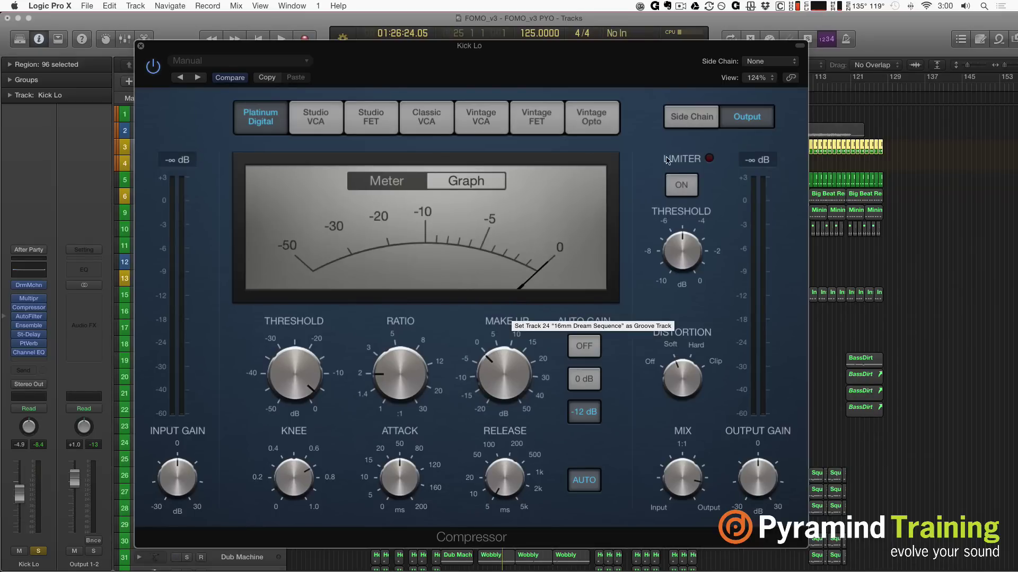
{"action": "left_click", "coordinate": [687, 112]}
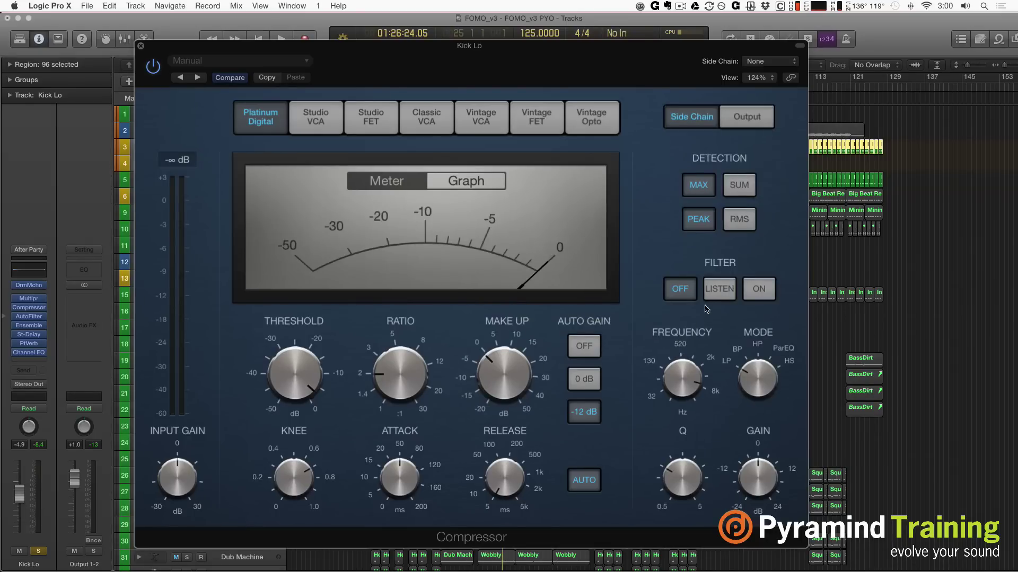
{"action": "left_click", "coordinate": [731, 228]}
{"action": "left_click", "coordinate": [704, 229]}
{"action": "left_click", "coordinate": [739, 227]}
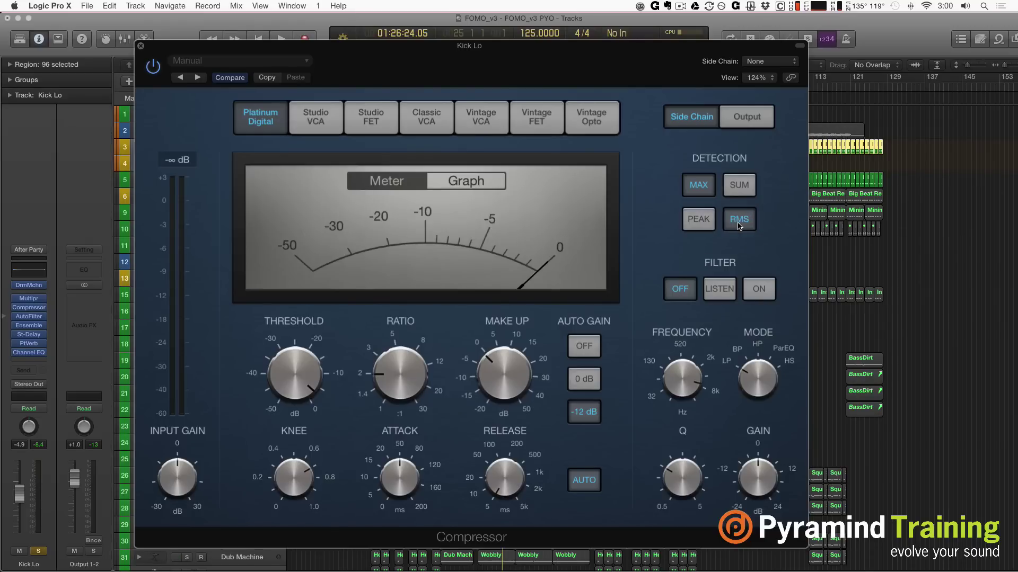
{"action": "left_click", "coordinate": [704, 227]}
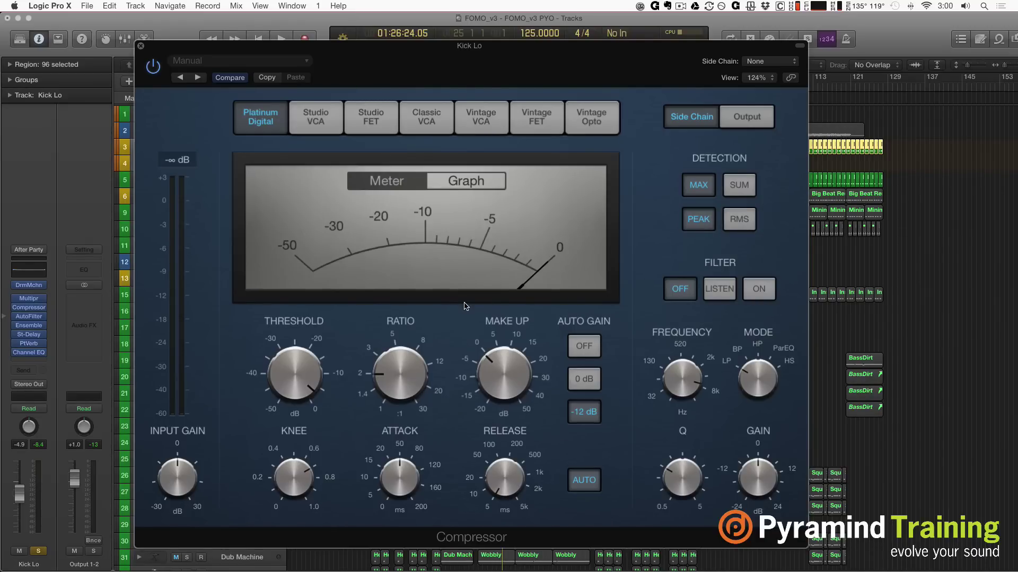
{"action": "left_click", "coordinate": [762, 119]}
- Pick Studio VCA, briefly return to Platinum Digital, then select Studio VCA again
{"action": "left_click", "coordinate": [313, 124]}
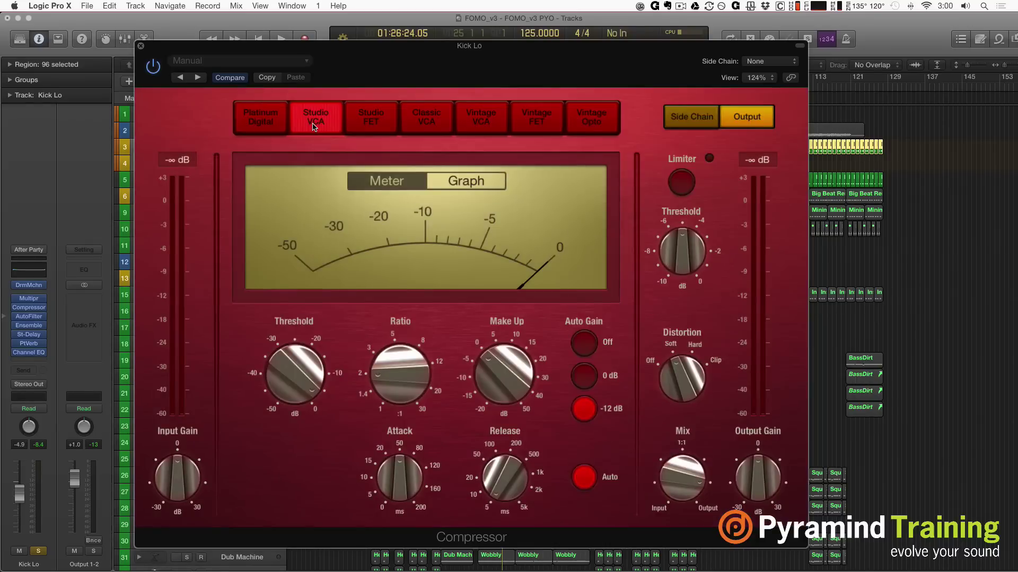
{"action": "left_click", "coordinate": [279, 126]}
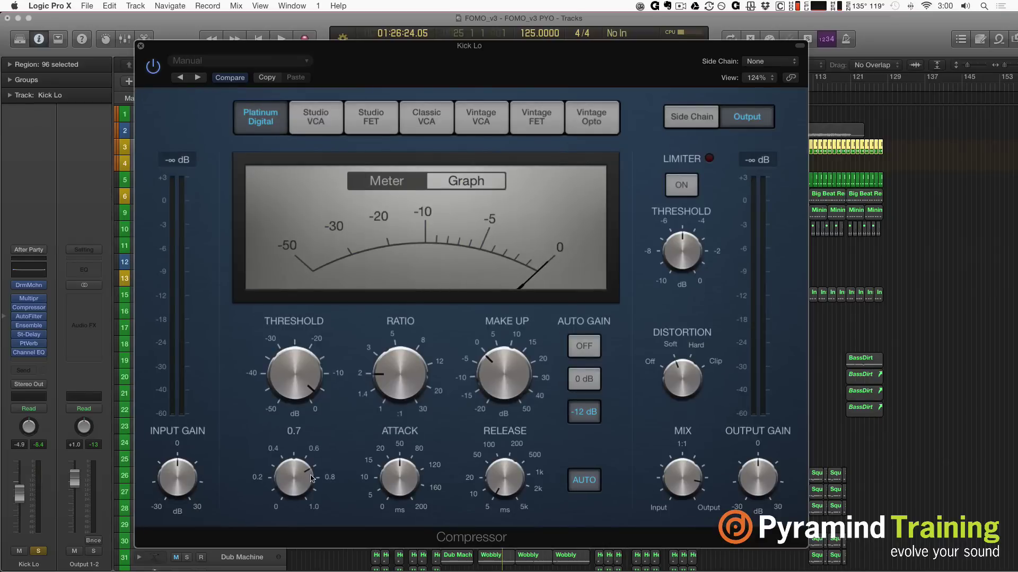
{"action": "left_click", "coordinate": [307, 116]}
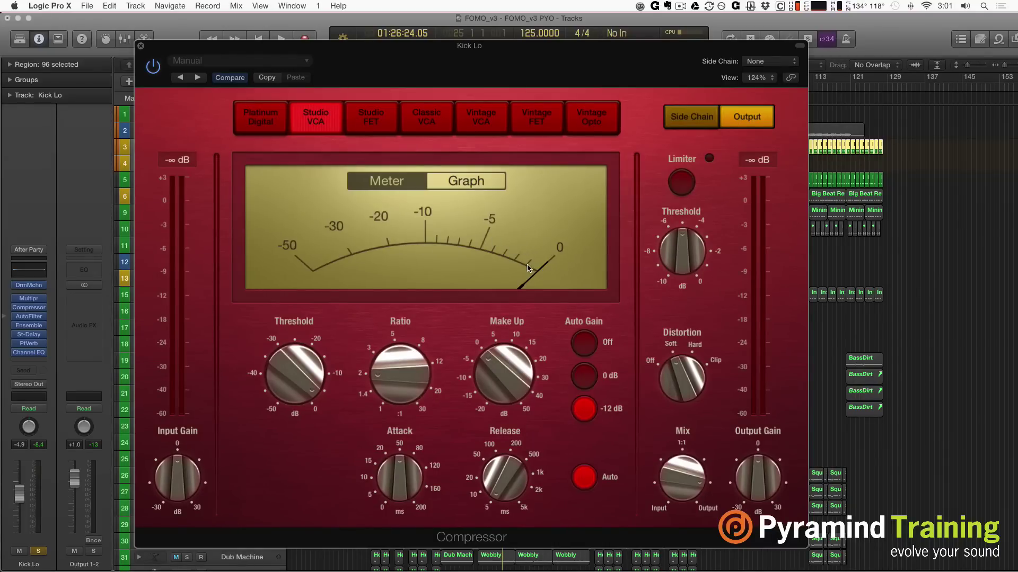
- Start playback and pull the Studio VCA threshold down to about -31 dB
{"action": "key", "text": "space"}
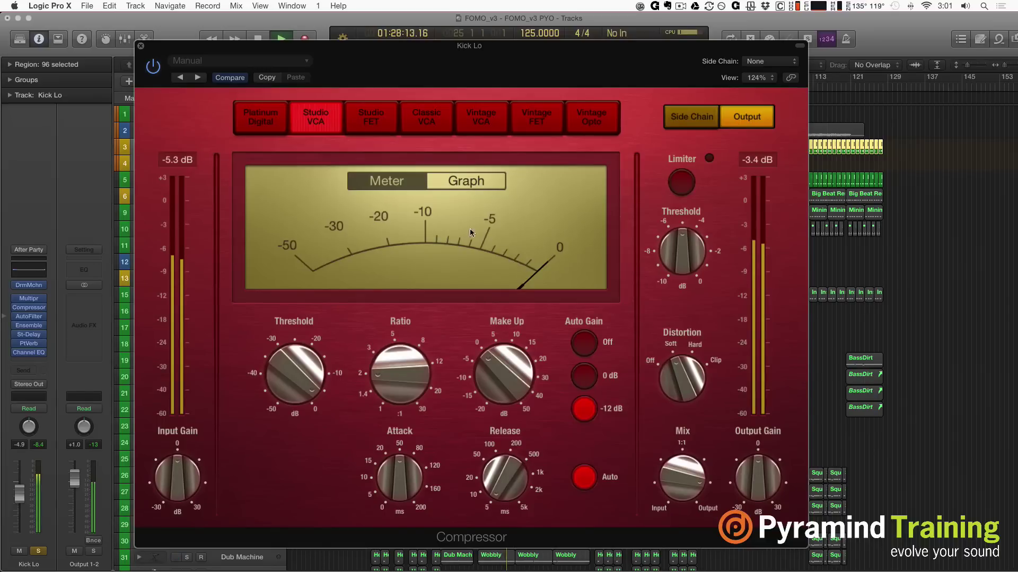
{"action": "mouse_move", "coordinate": [287, 364]}
{"action": "left_click_drag", "start_coordinate": [287, 364], "coordinate": [372, 401]}
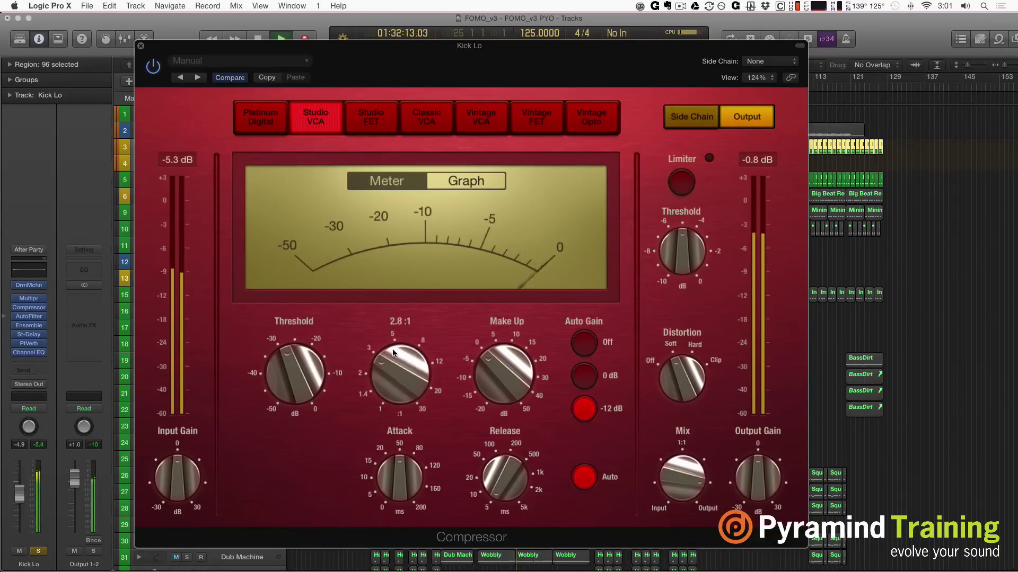
{"action": "left_click_drag", "start_coordinate": [291, 379], "coordinate": [289, 392]}
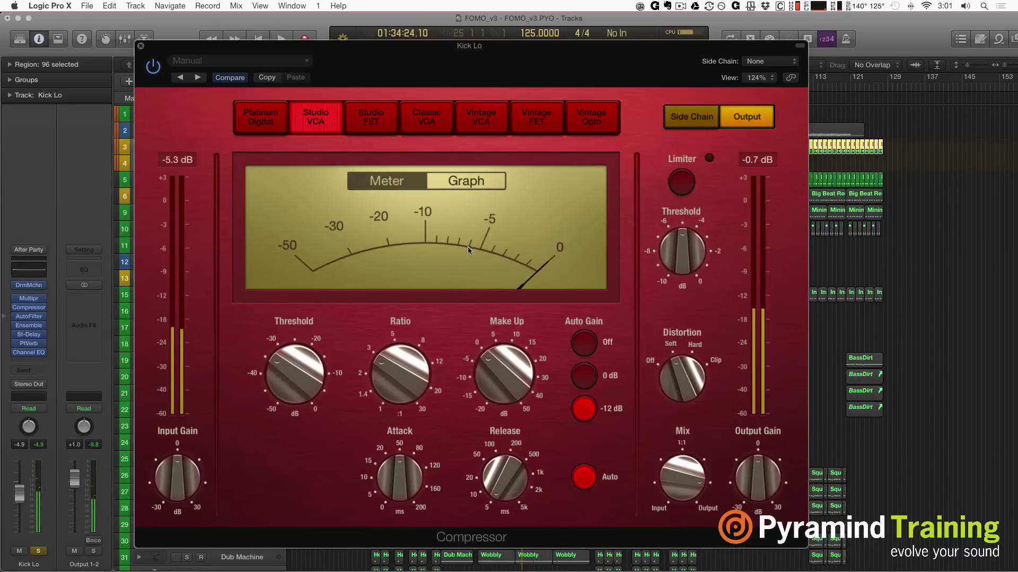
- Show the compression graph instead of the meter and restart playback to watch it react
{"action": "left_click", "coordinate": [468, 182]}
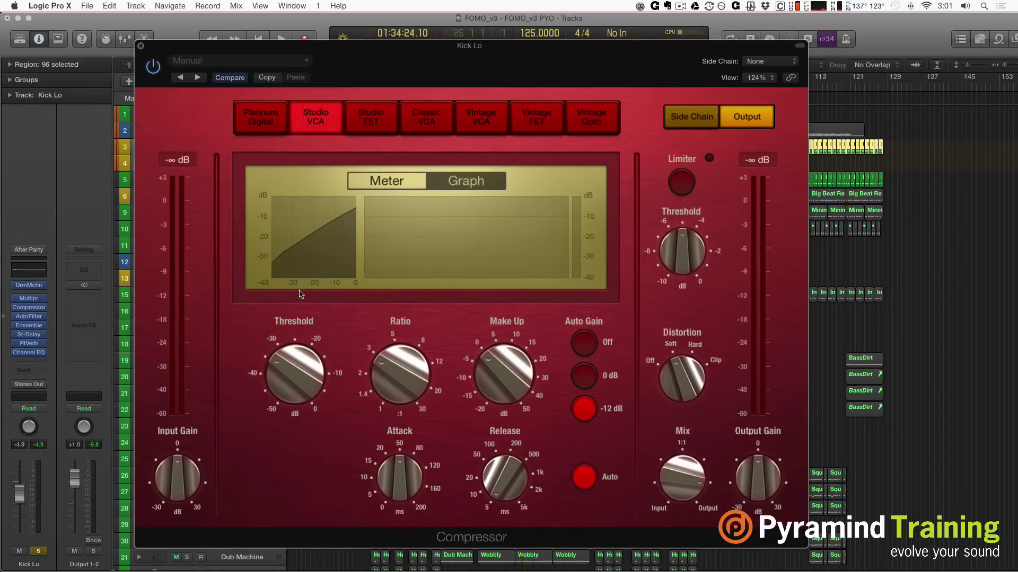
{"action": "key", "text": "space"}
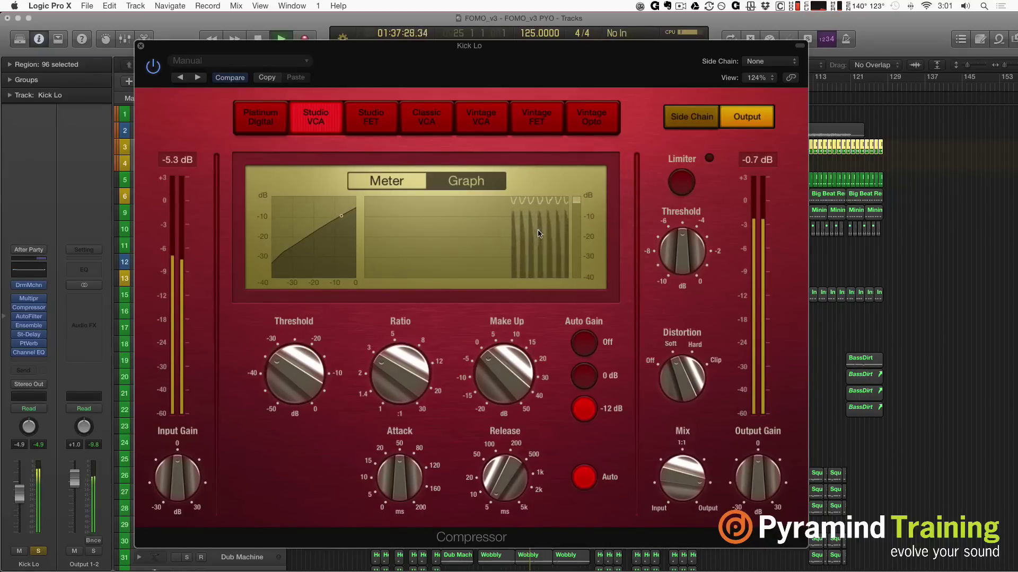
{"action": "mouse_move", "coordinate": [421, 357]}
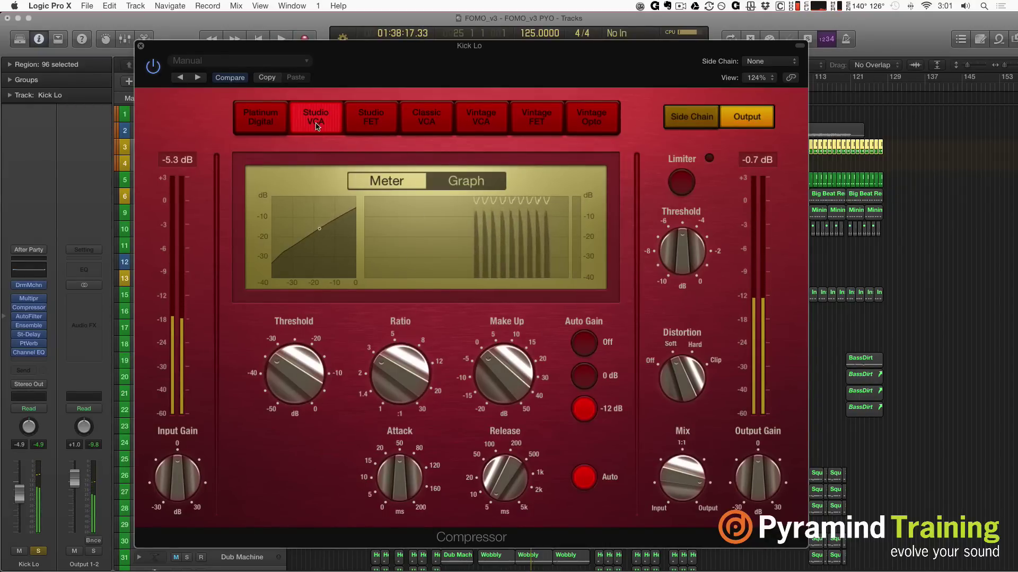
- Try the Studio FET and Vintage FET models, then settle on Classic VCA
{"action": "left_click", "coordinate": [350, 124]}
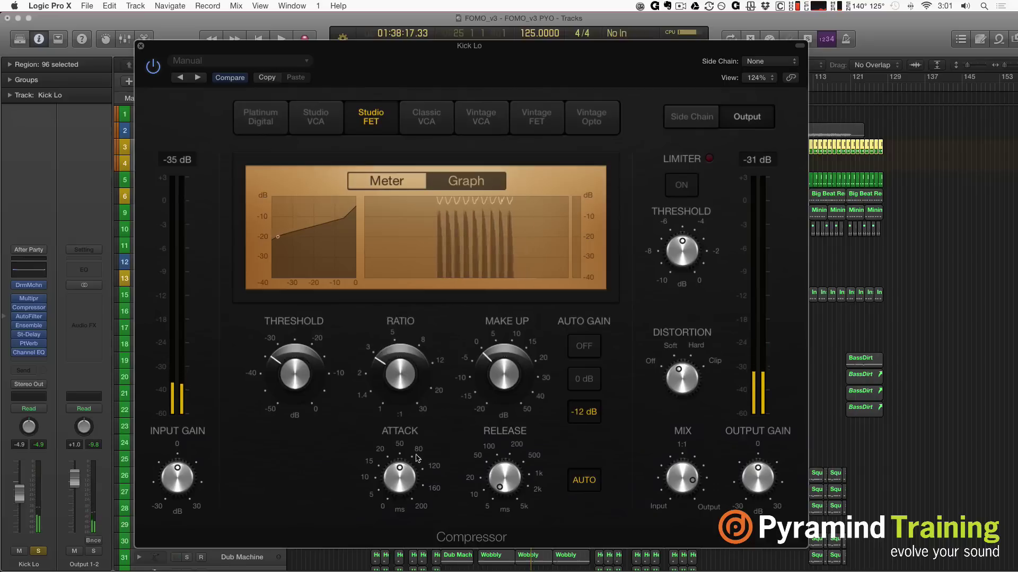
{"action": "mouse_move", "coordinate": [411, 455]}
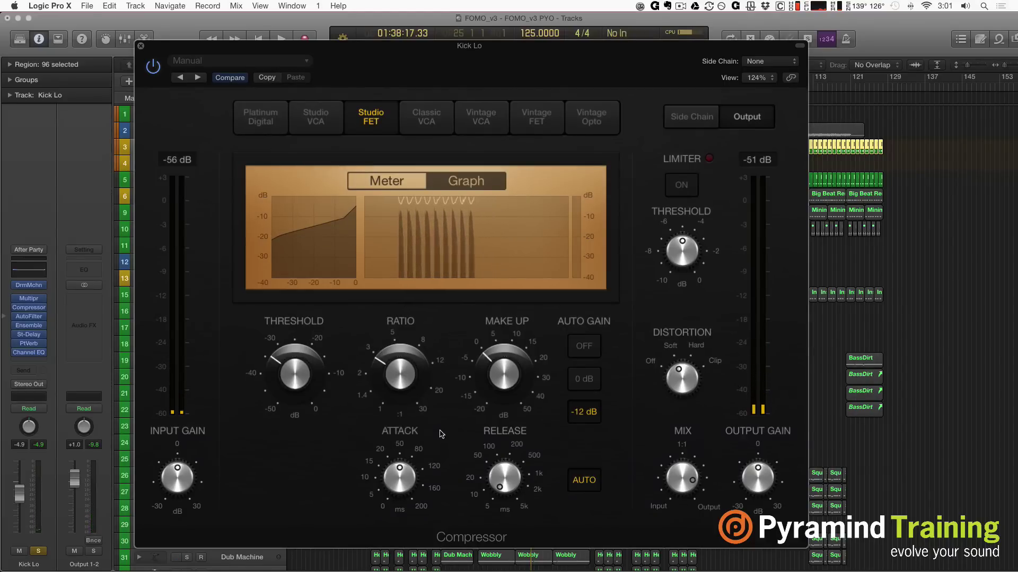
{"action": "mouse_move", "coordinate": [446, 419]}
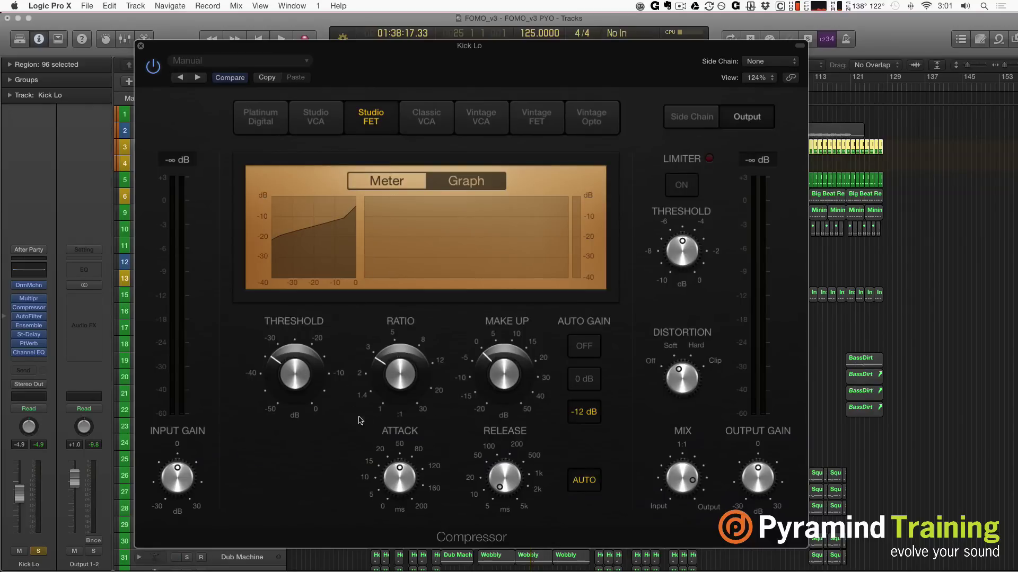
{"action": "left_click", "coordinate": [552, 127]}
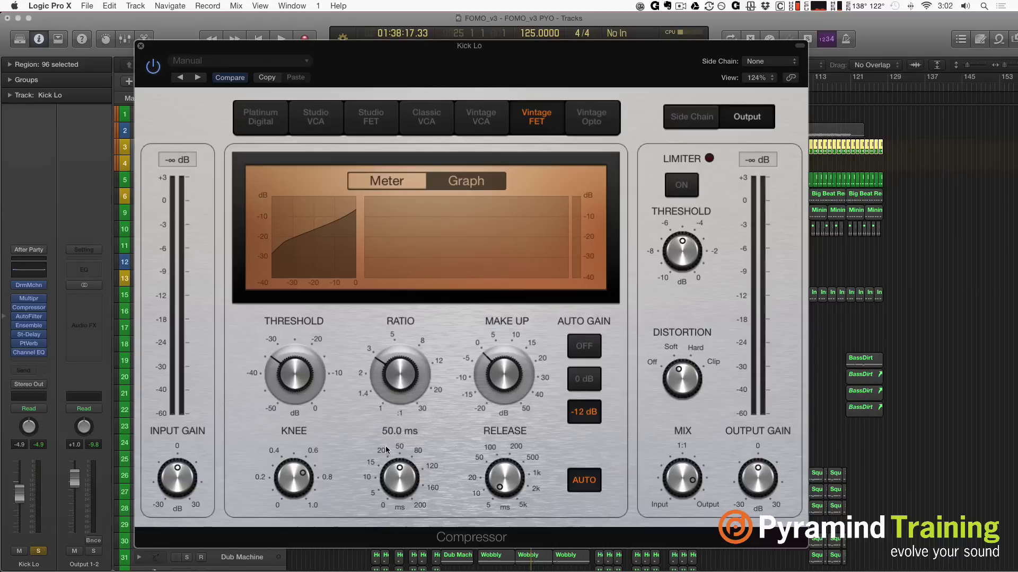
{"action": "left_click", "coordinate": [420, 118]}
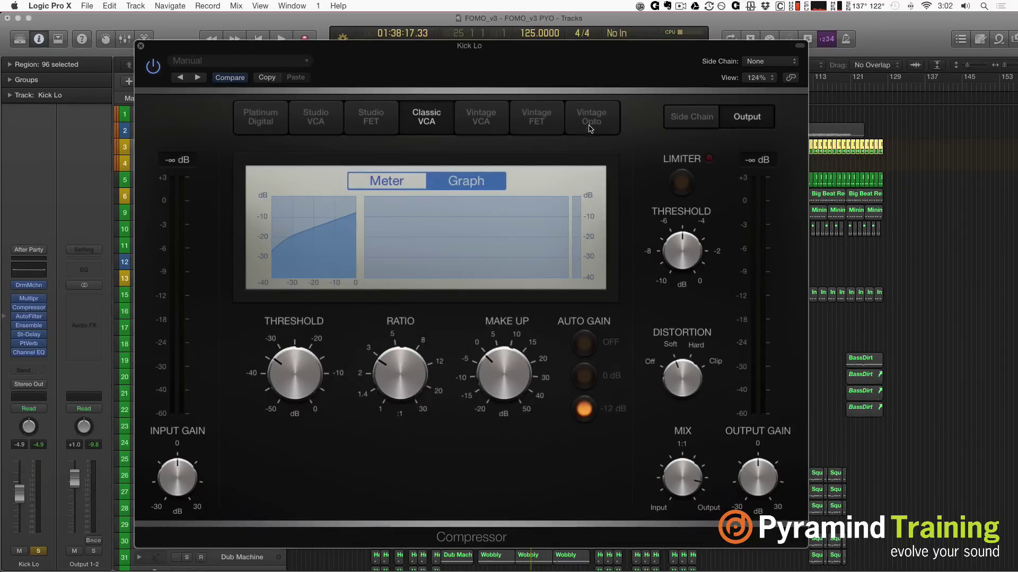
- Select the Vintage VCA model, with its light face, blue knobs and 2.8:1 ratio
{"action": "left_click", "coordinate": [483, 117]}
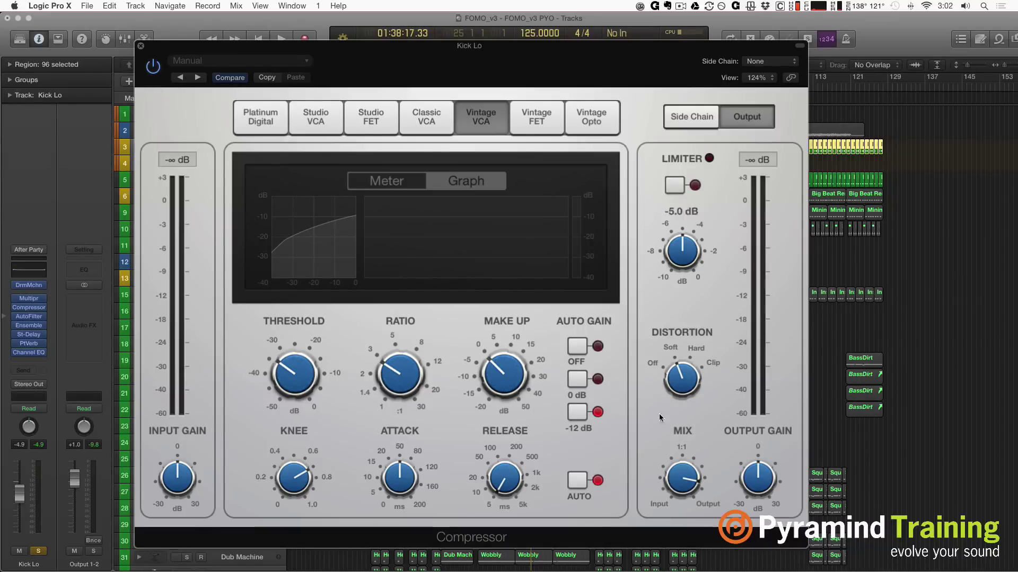
- Move through Vintage FET to the Vintage Opto model and start playback
{"action": "left_click", "coordinate": [552, 121]}
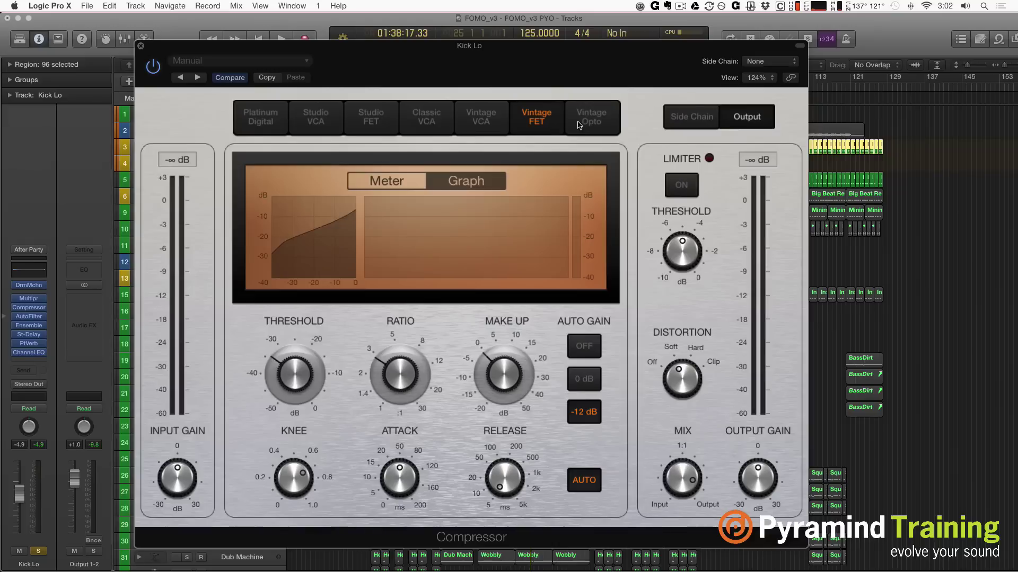
{"action": "left_click", "coordinate": [578, 122]}
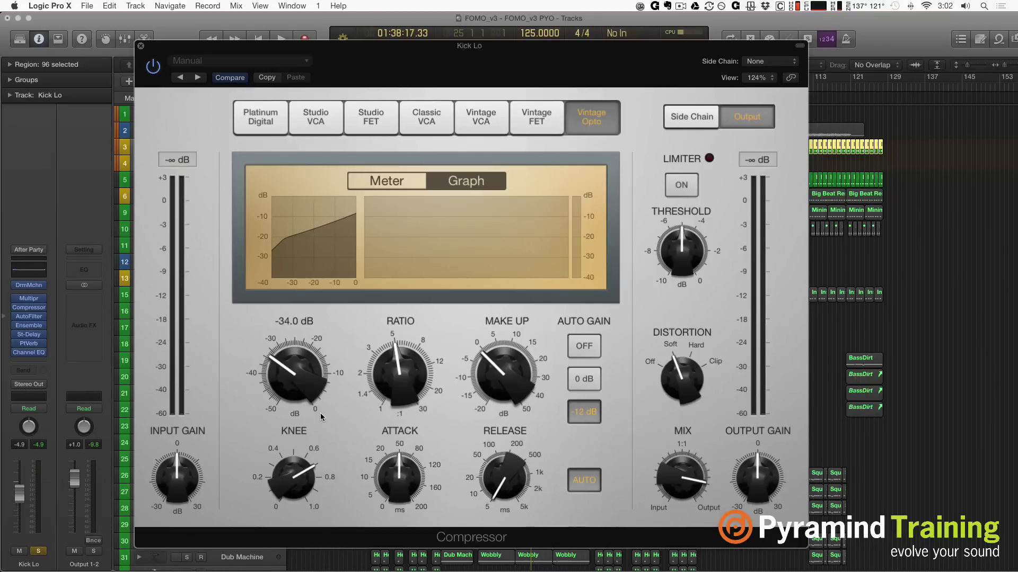
{"action": "key", "text": "space"}
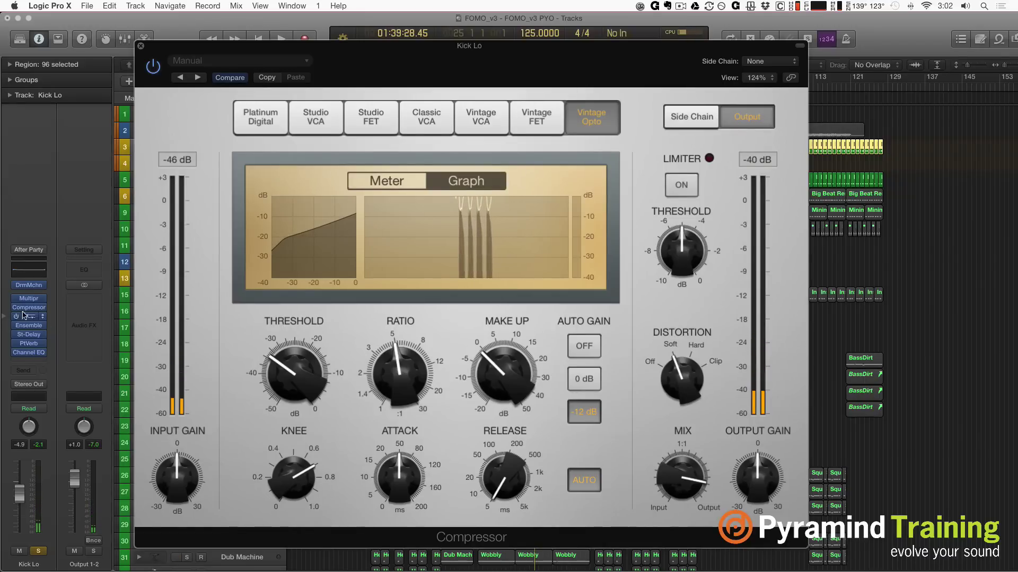
- Glance at the PtVerb slot's plug-in list unchanged, then turn Make Up gain down to -11.0 dB
{"action": "left_click", "coordinate": [15, 327]}
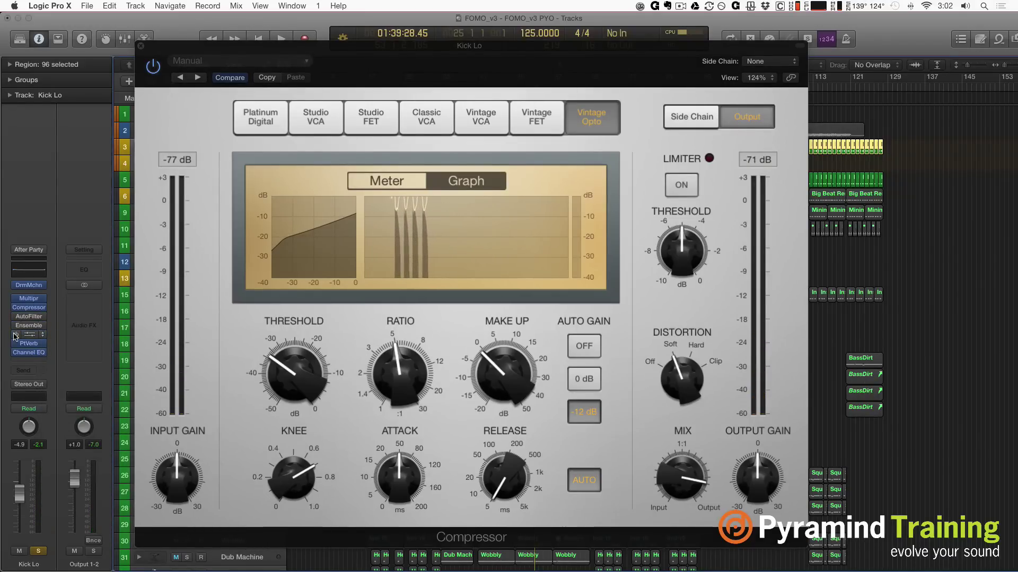
{"action": "left_click", "coordinate": [16, 343]}
{"action": "left_click", "coordinate": [16, 344]}
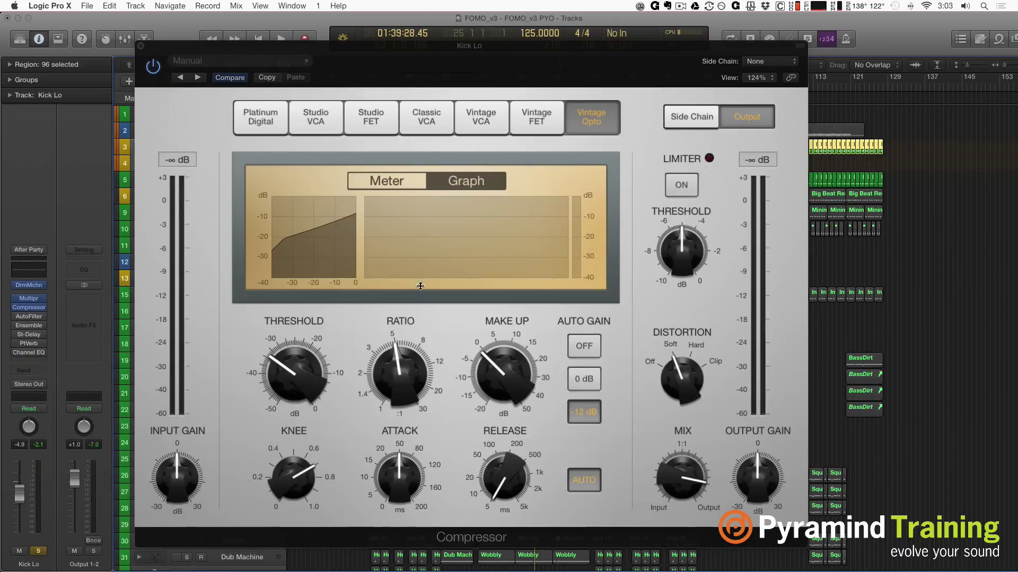
{"action": "left_click_drag", "start_coordinate": [504, 371], "coordinate": [520, 415]}
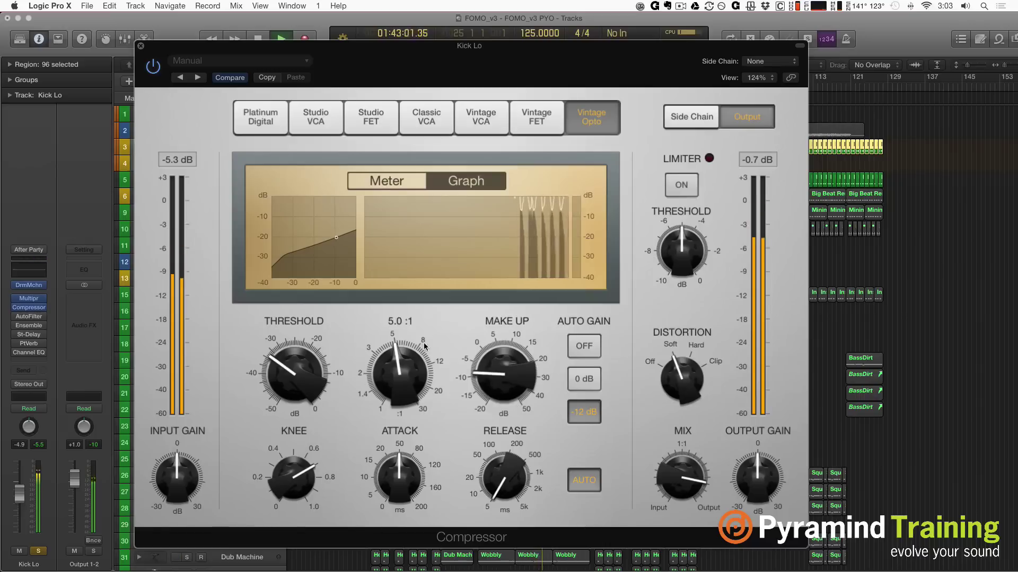
- Step through Vintage FET, Vintage VCA, Classic VCA, Studio FET and Studio VCA, ending on Platinum Digital
{"action": "left_click", "coordinate": [533, 122]}
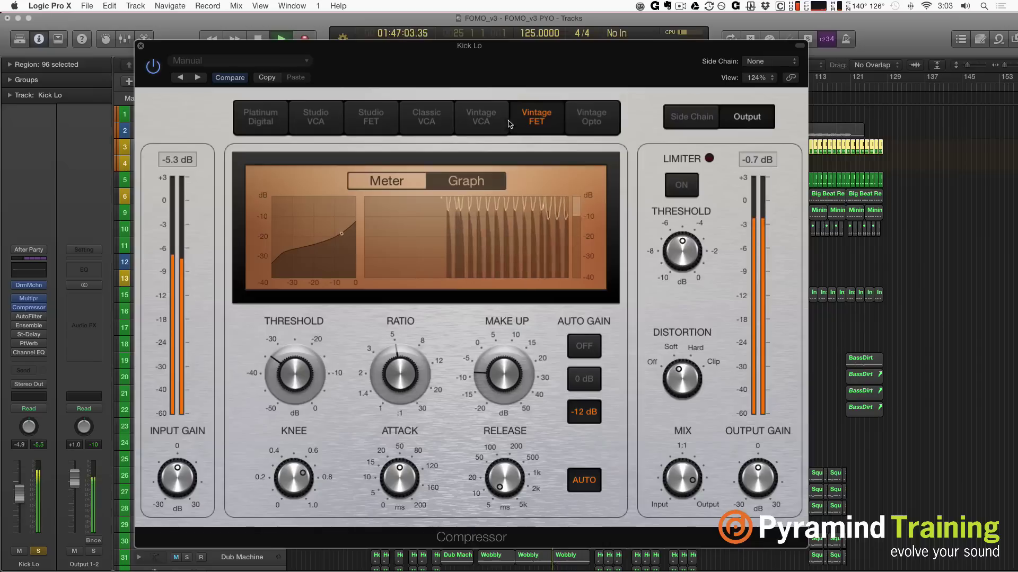
{"action": "left_click", "coordinate": [478, 123]}
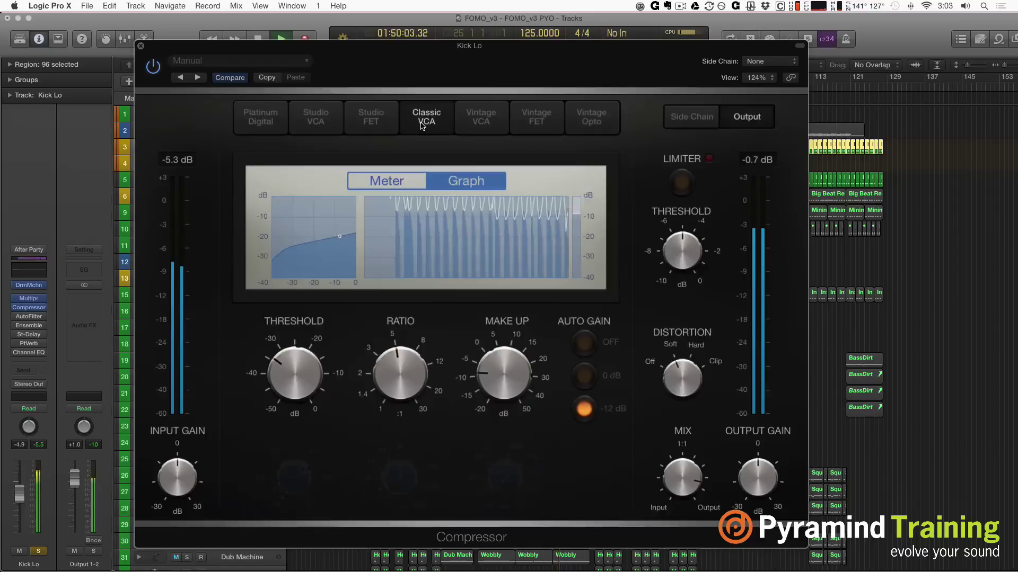
{"action": "left_click", "coordinate": [421, 122]}
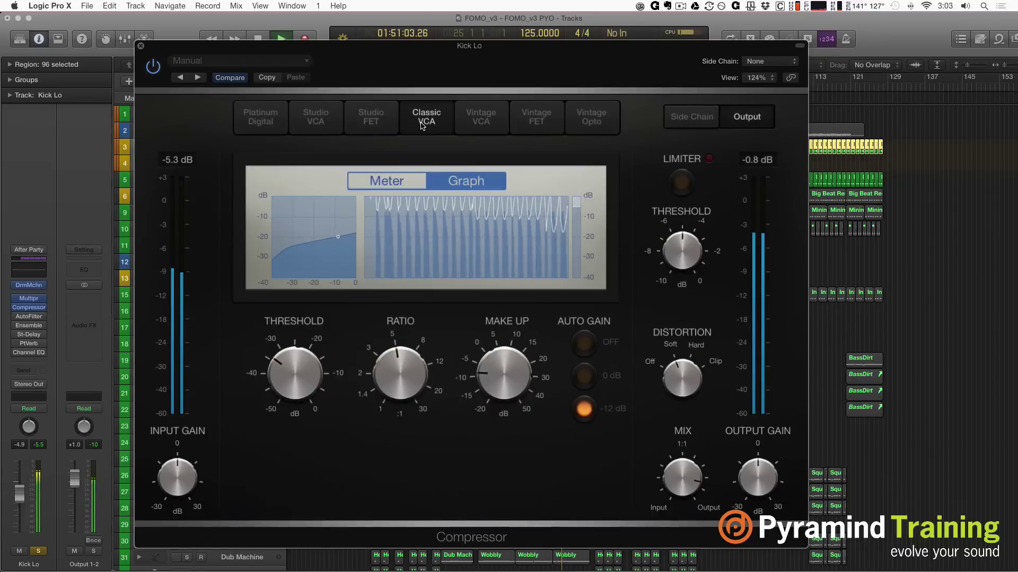
{"action": "left_click", "coordinate": [367, 121]}
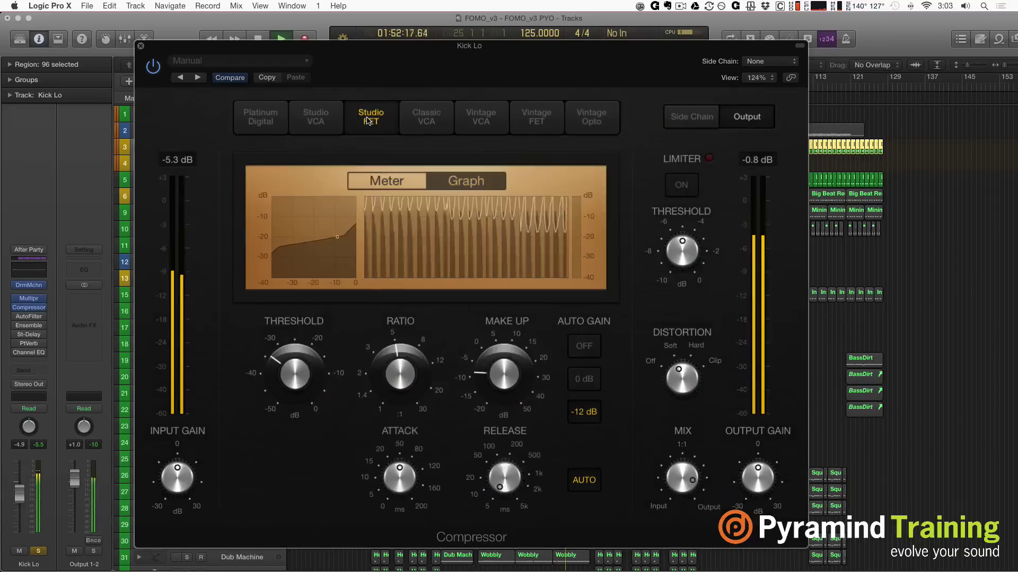
{"action": "left_click", "coordinate": [325, 133]}
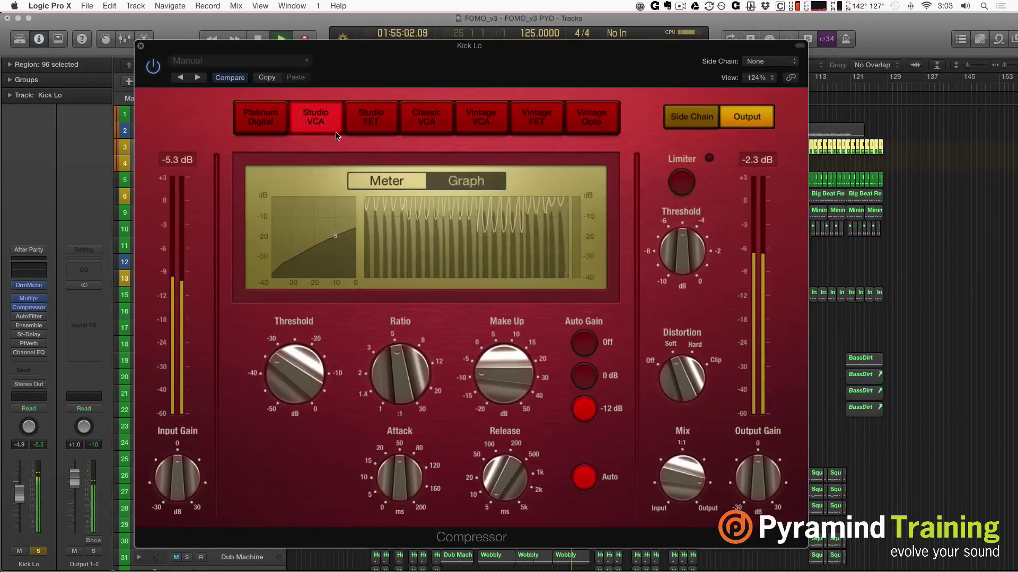
{"action": "left_click", "coordinate": [264, 121]}
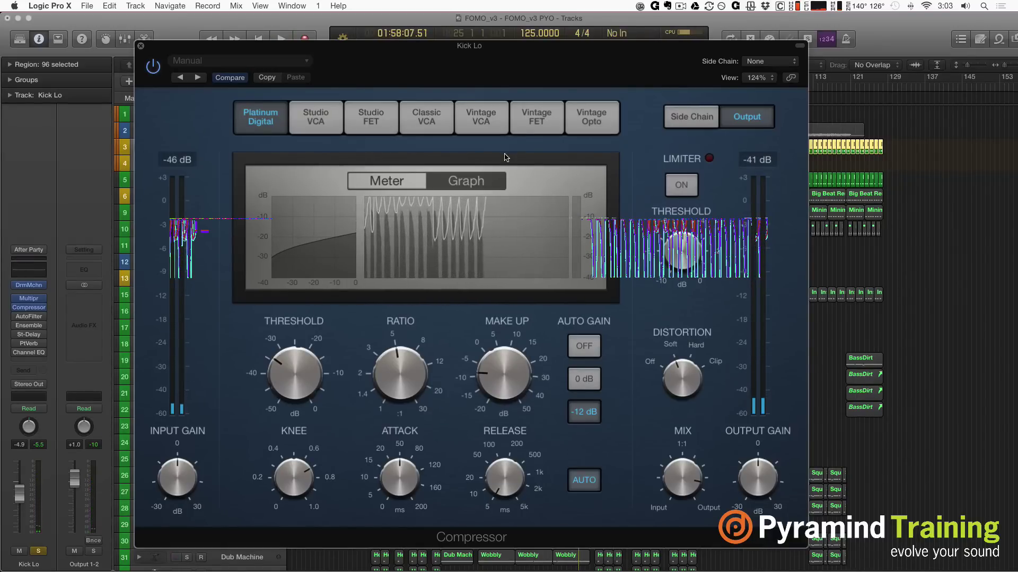
- Turn the Threshold knob down until it reads -32.0 dB
{"action": "left_click_drag", "start_coordinate": [301, 378], "coordinate": [300, 374]}
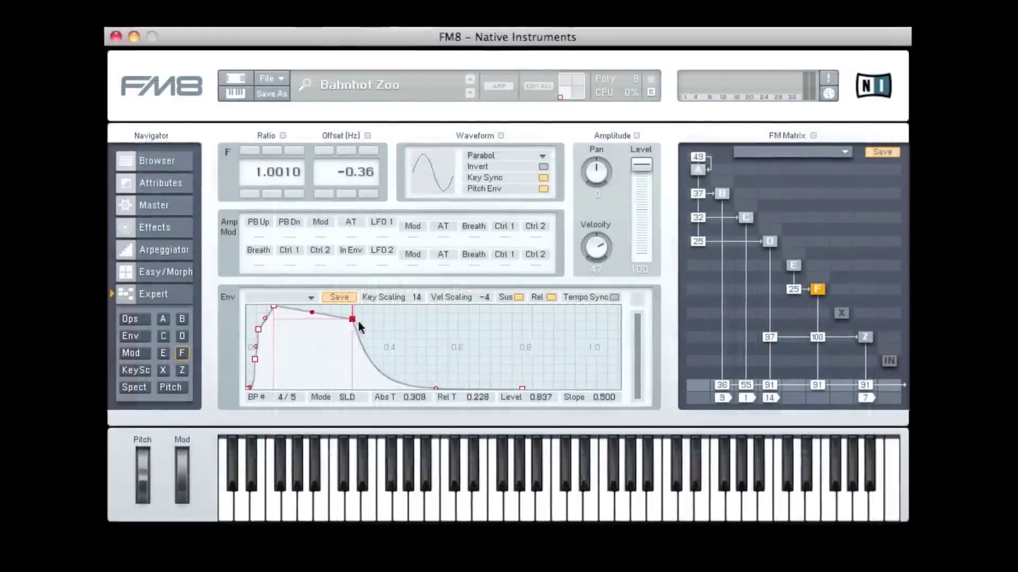
- Drag breakpoint 4 of the FM8 Expert envelope down and to the right
{"action": "left_click_drag", "start_coordinate": [358, 321], "coordinate": [391, 338]}
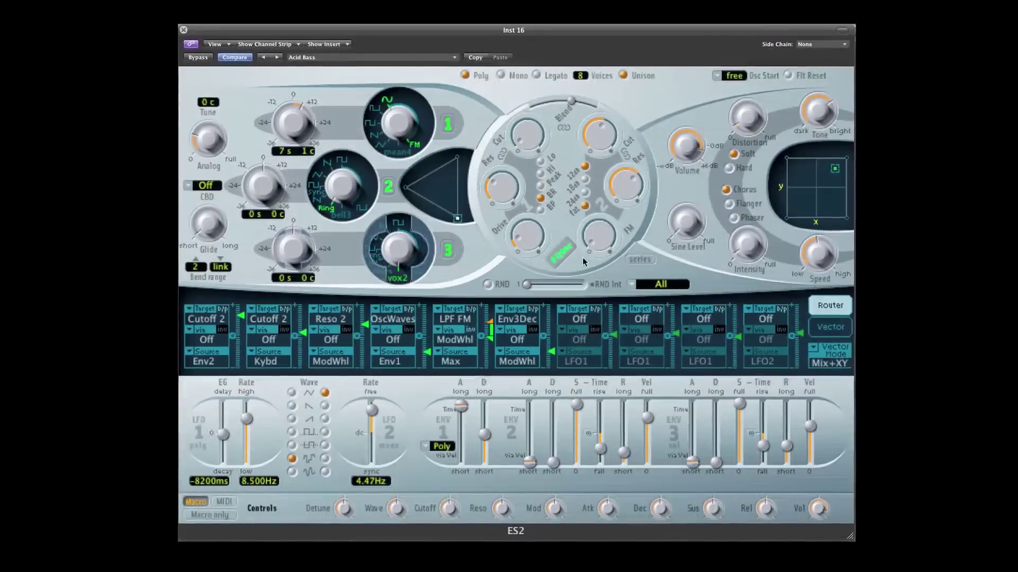